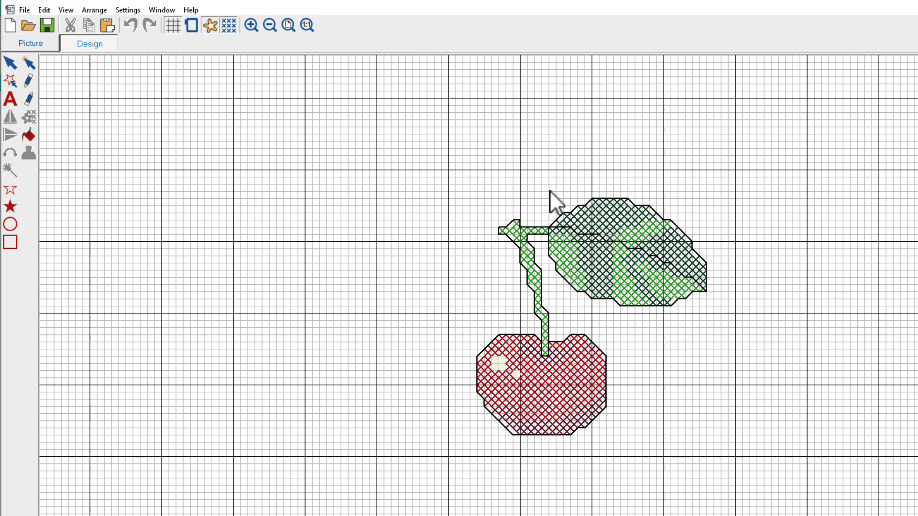
- Select the cherry's leaf with a selection rectangle and drag it to the right
left_click_drag(549, 191, 710, 314)
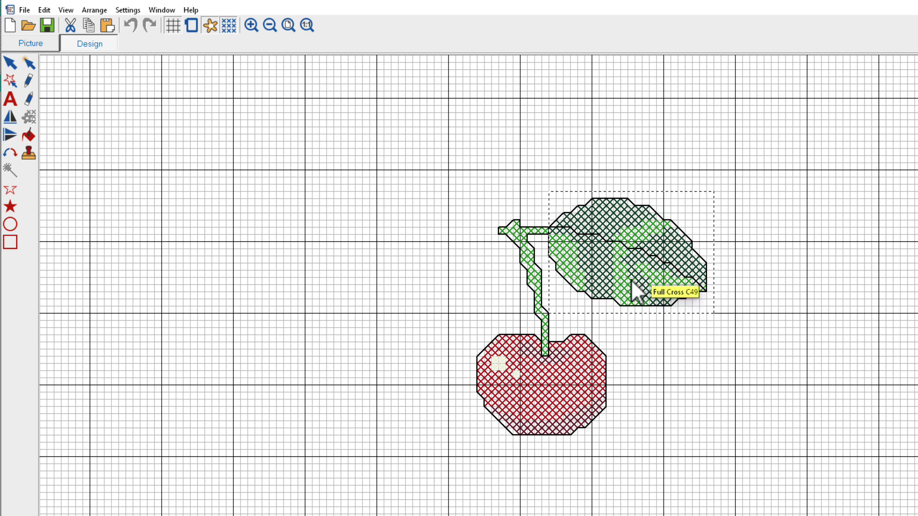
left_click_drag(631, 281, 709, 279)
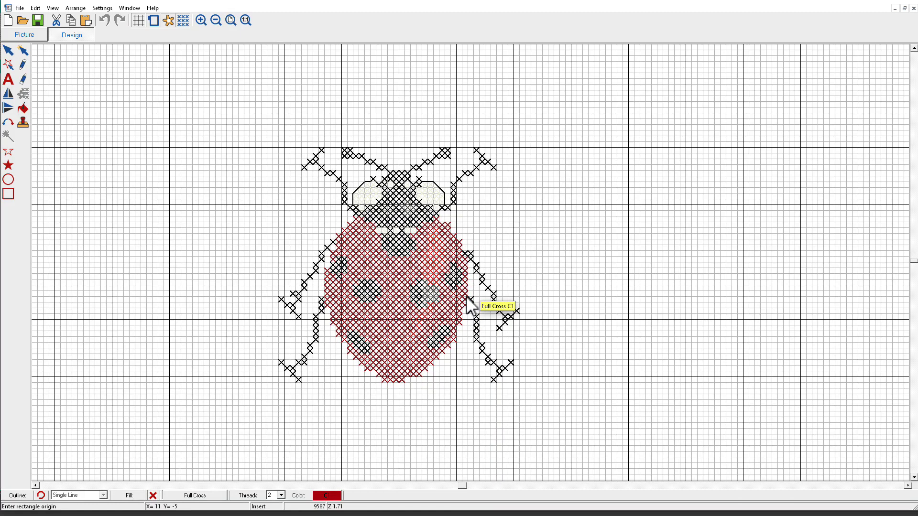
- Outline the ladybug's lower right leg with Polygon Select and delete its stitches
left_click_drag(468, 297, 521, 394)
key("Escape")
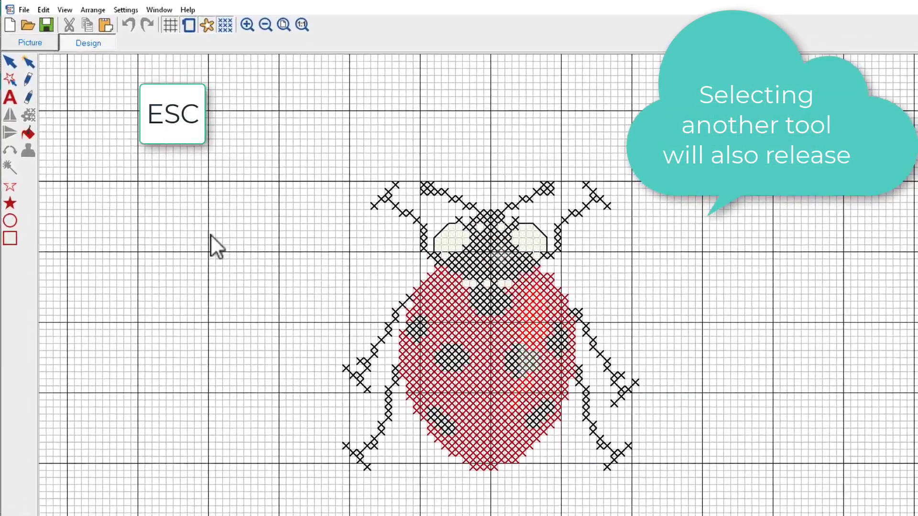
left_click(7, 50)
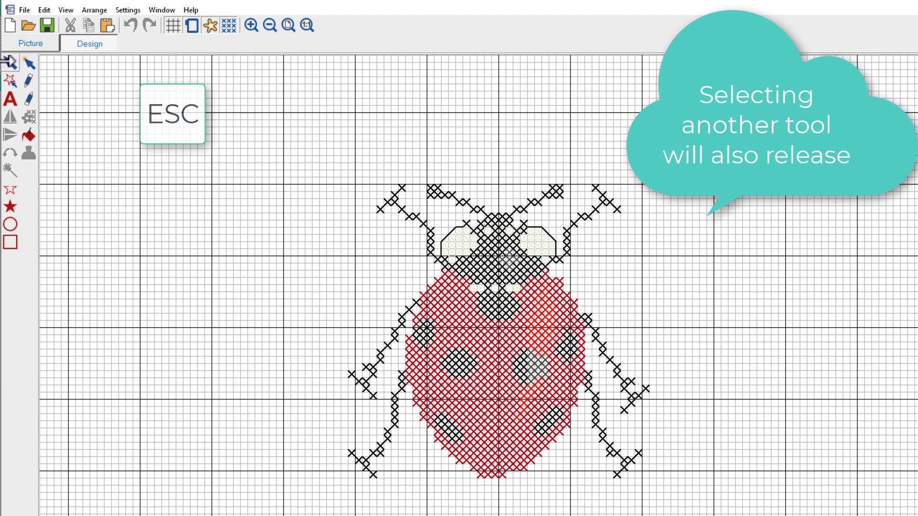
left_click(10, 82)
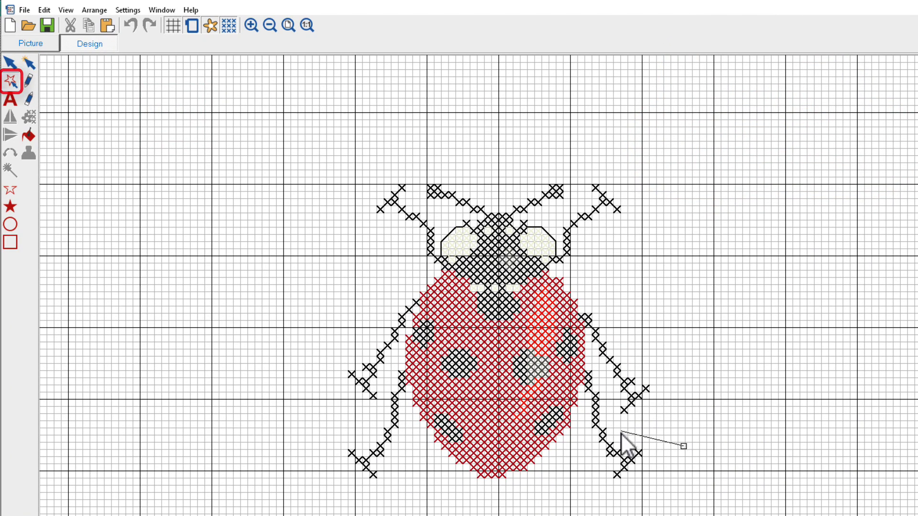
left_click(621, 432)
left_click(606, 391)
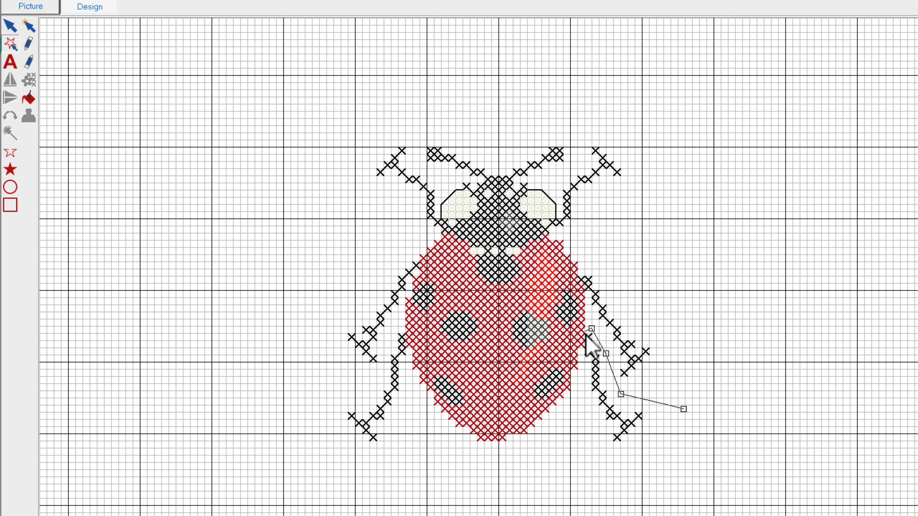
left_click(585, 333)
left_click(585, 374)
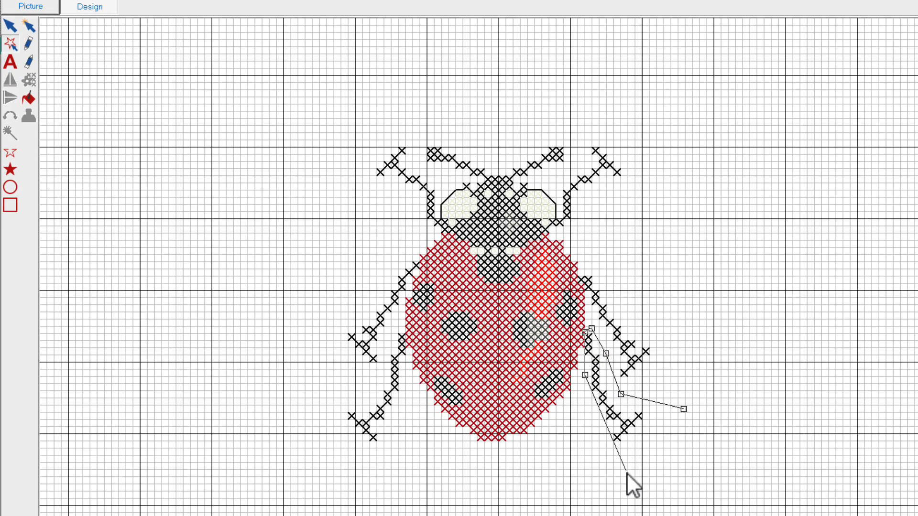
double_click(683, 453)
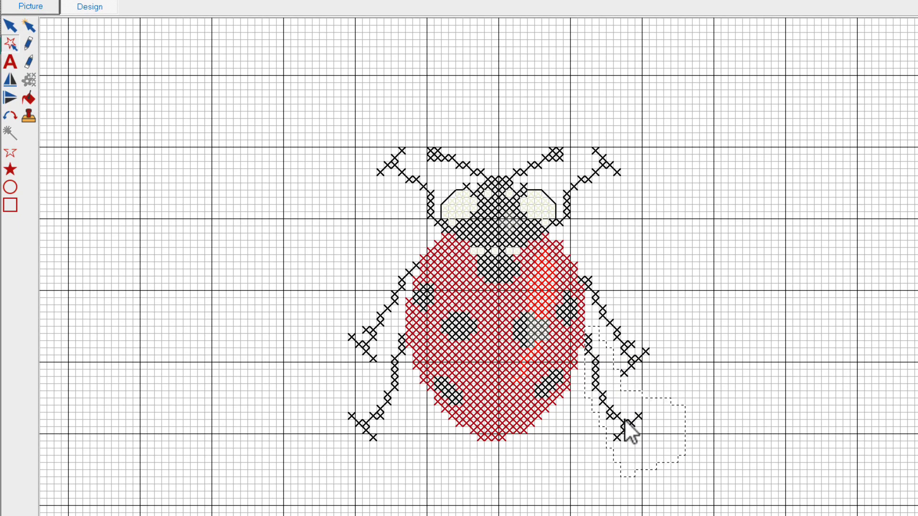
key("Delete")
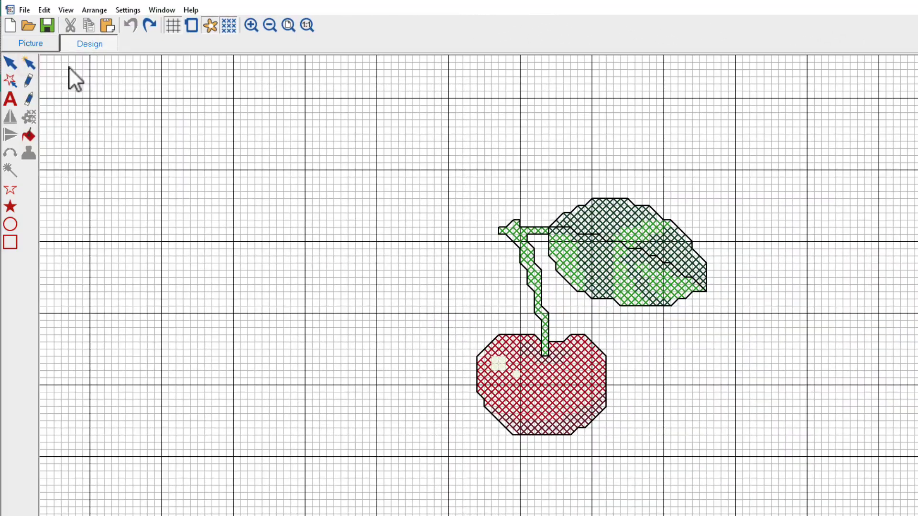
- Delete the cherry's green stem with the area Select tool, then undo the deletion
left_click(29, 64)
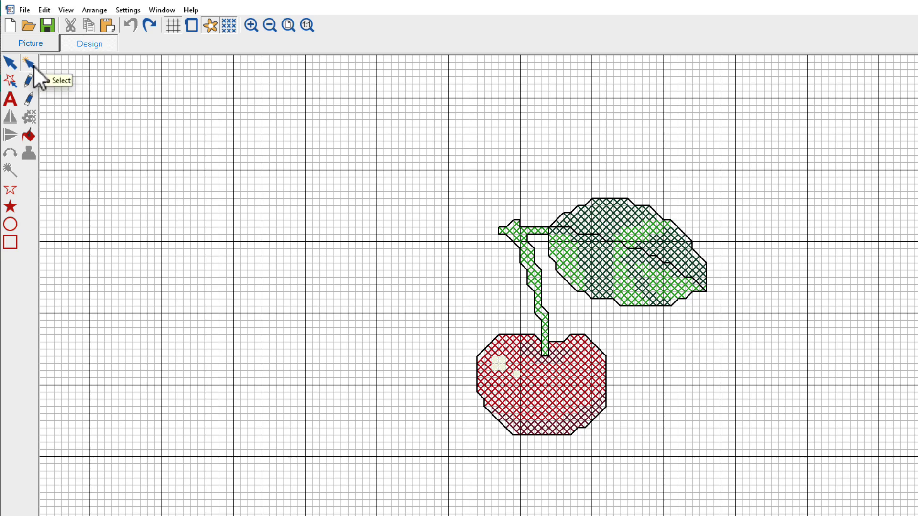
left_click(521, 241)
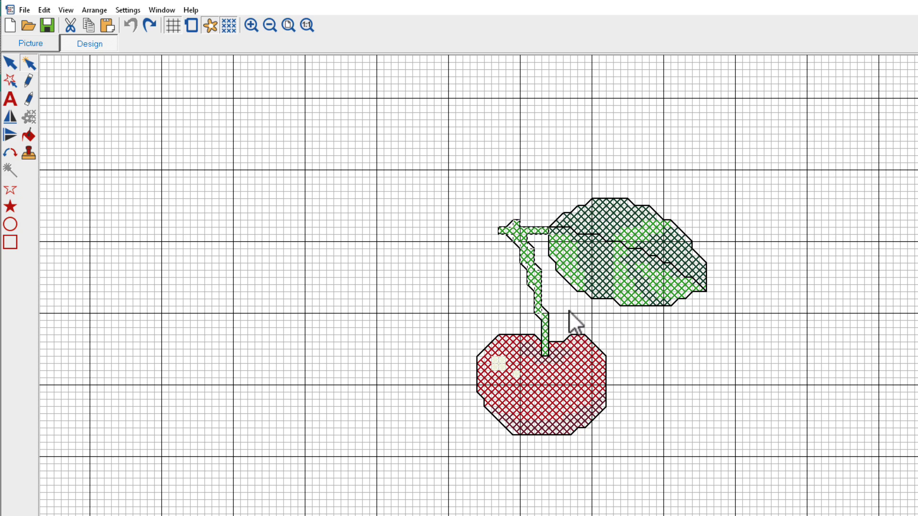
key("Delete")
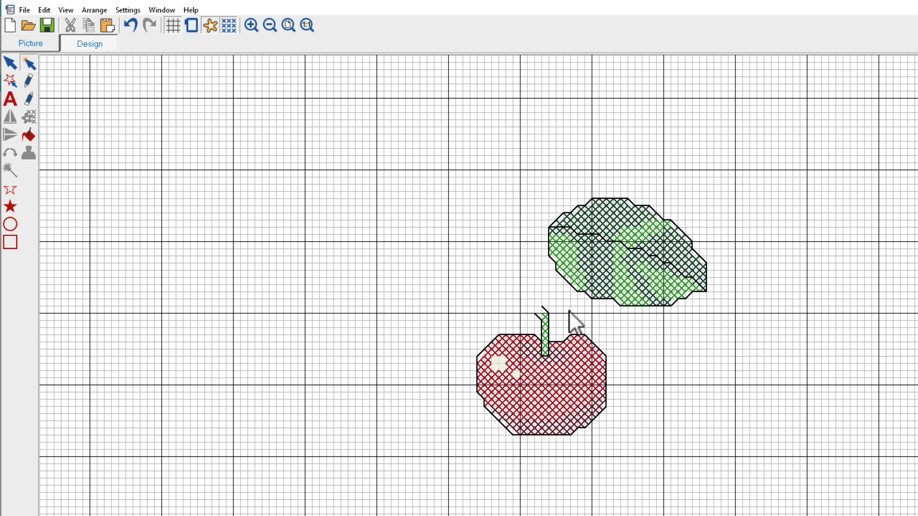
key("ctrl+z")
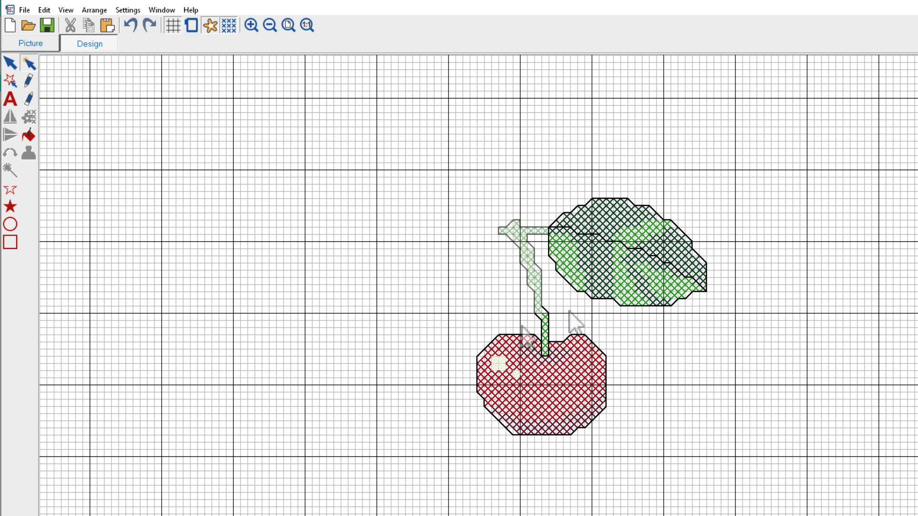
- Untick Edit > Outlines and delete only the upper stem's cross stitches
left_click(49, 10)
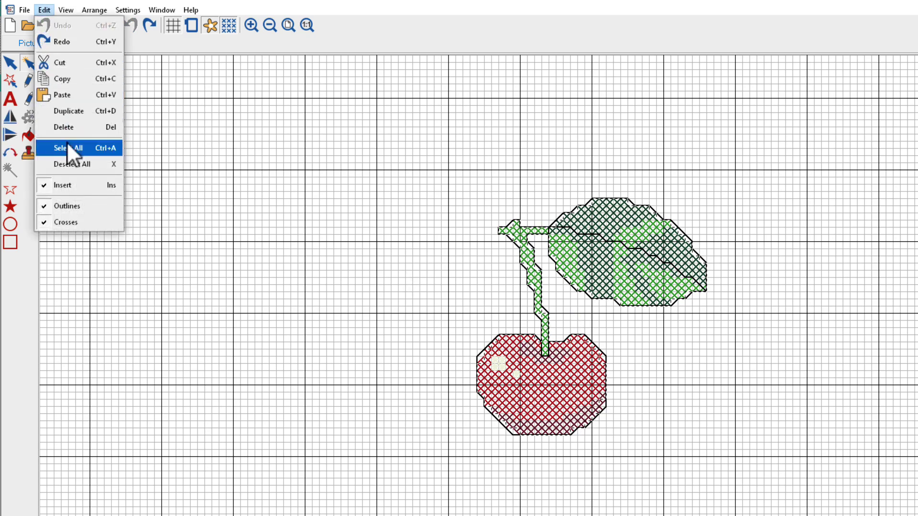
left_click(44, 208)
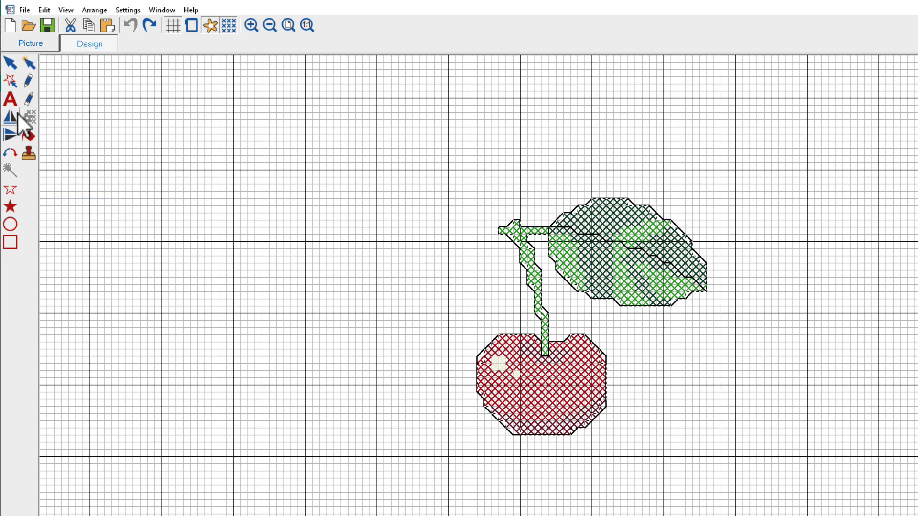
left_click(27, 65)
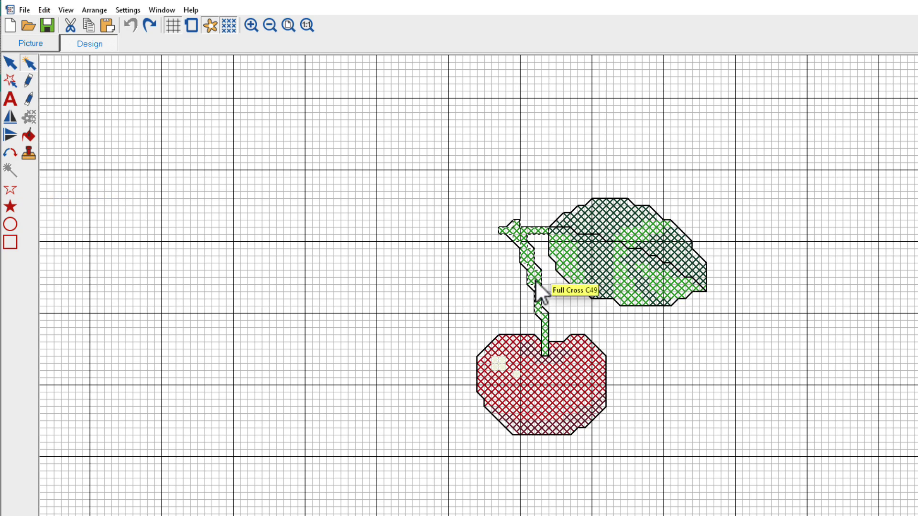
key("Delete")
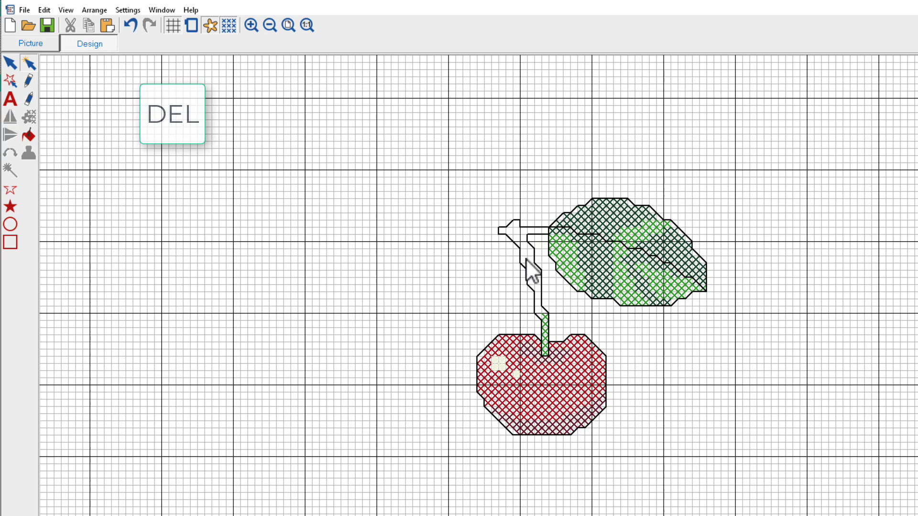
- Delete the lower stem and the cherry's red fill cross stitches, then undo
left_click(544, 331)
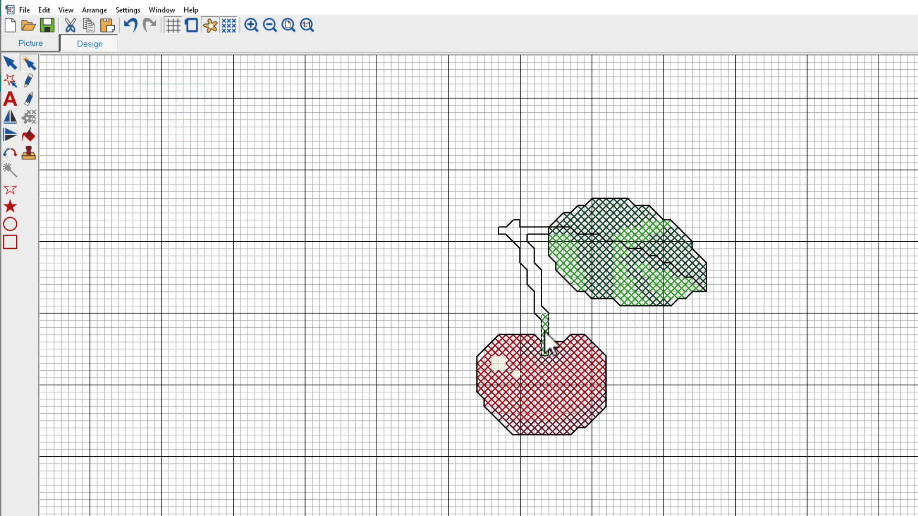
key("Delete")
left_click(574, 393)
key("Delete")
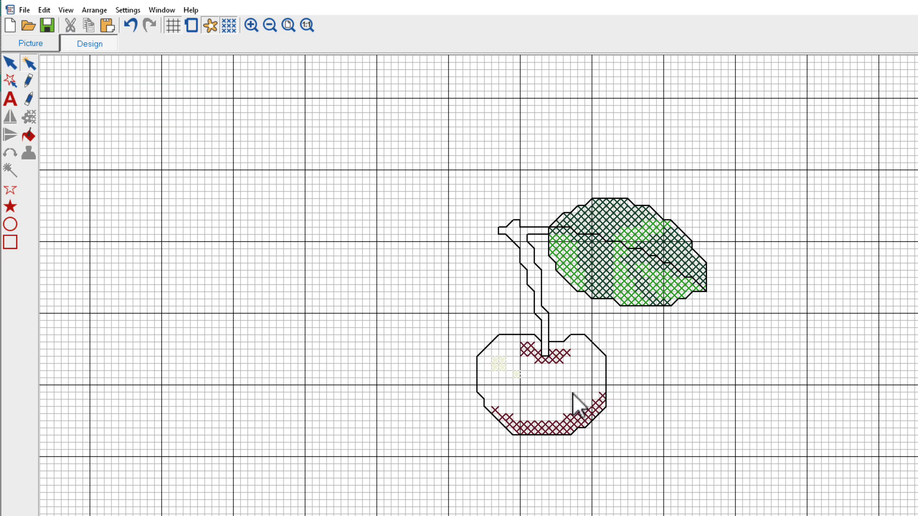
key("ctrl+z")
key("ctrl+z")
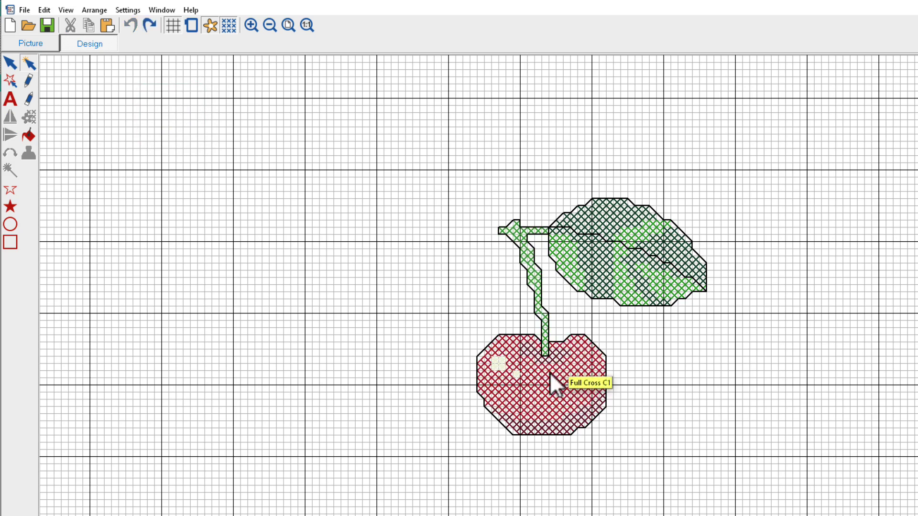
- Tick Edit > Outlines, untick Edit > Crosses, then select all and delete the outlines
left_click(45, 15)
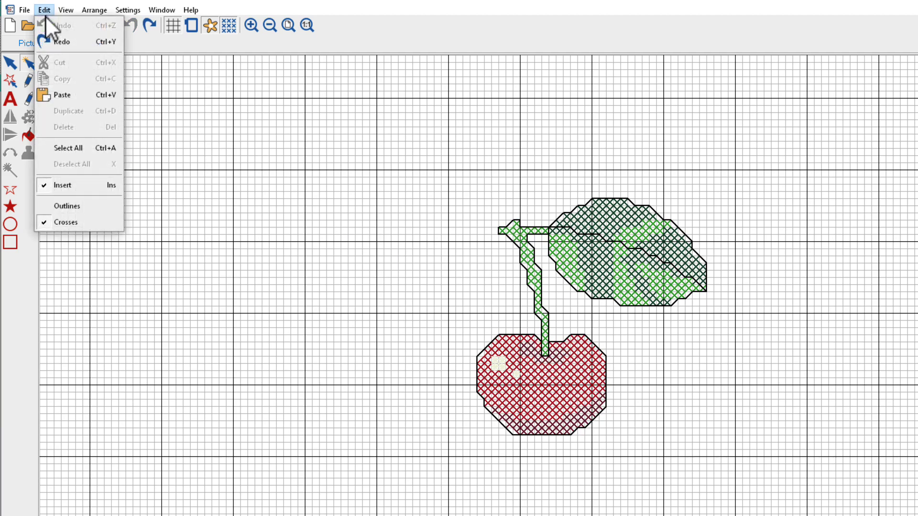
left_click(47, 205)
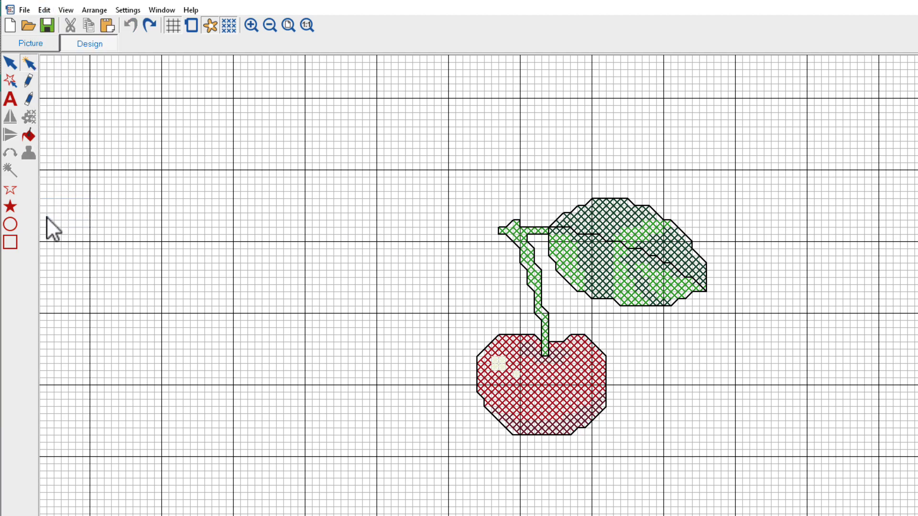
left_click(41, 13)
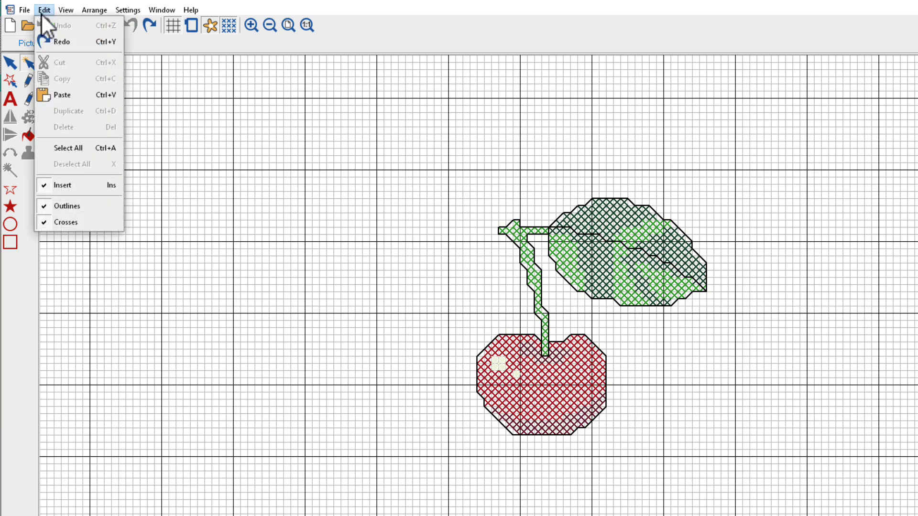
left_click(44, 223)
key("ctrl+a")
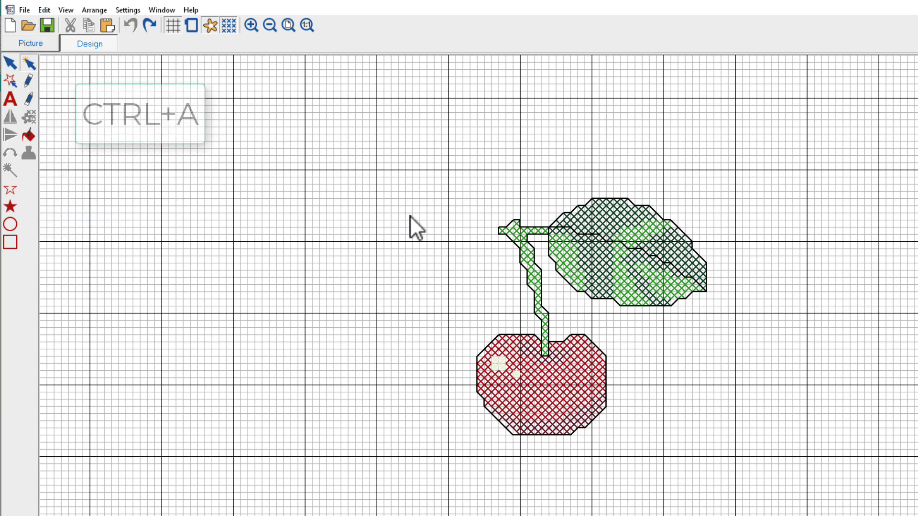
key("Delete")
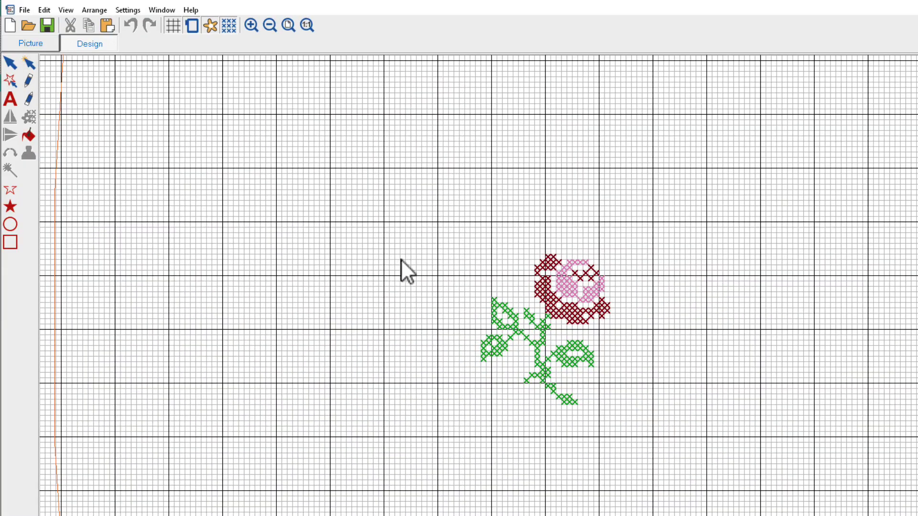
- Select the whole rose with a rectangle, copy it and paste a duplicate
left_click_drag(476, 244, 627, 433)
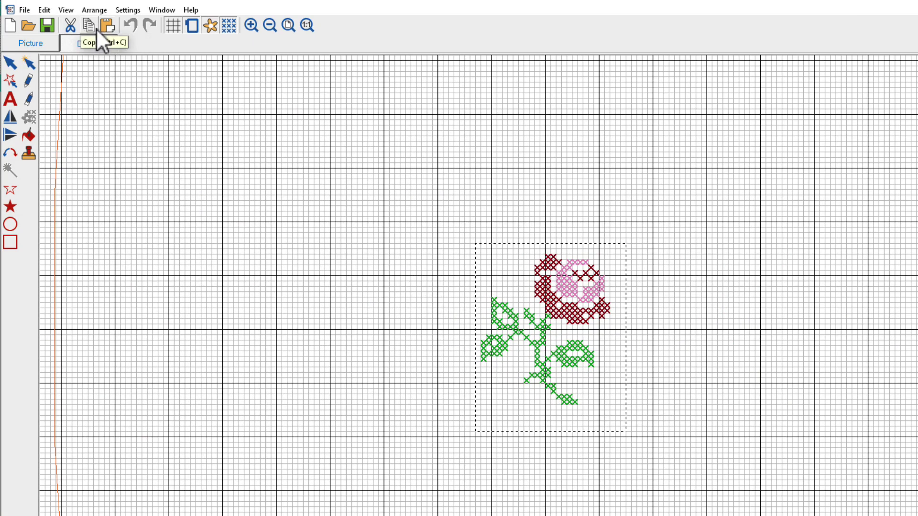
key("ctrl+c")
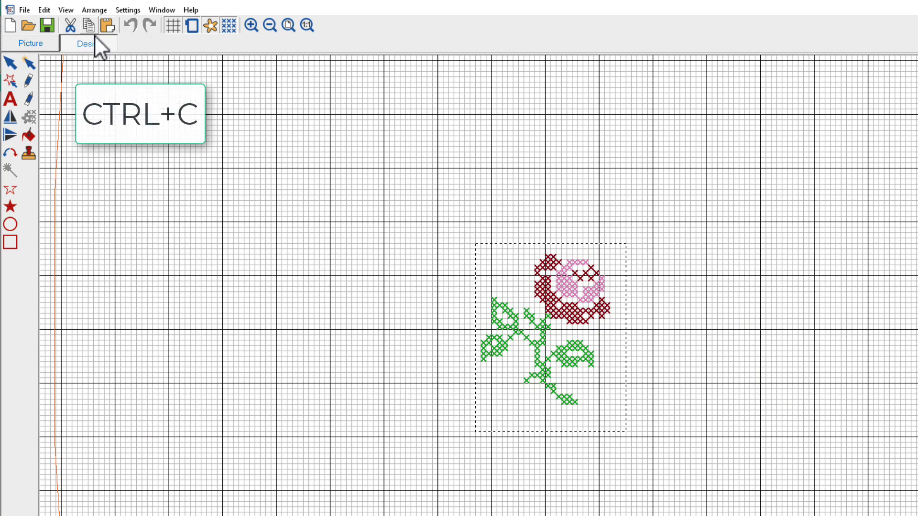
key("ctrl+v")
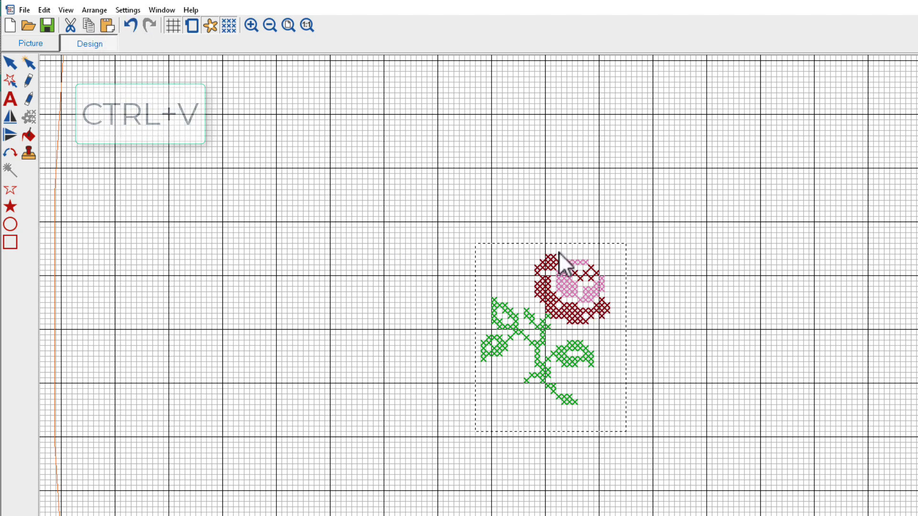
- Move the pasted rose right of the original and zoom in on both roses
left_click_drag(556, 318, 693, 313)
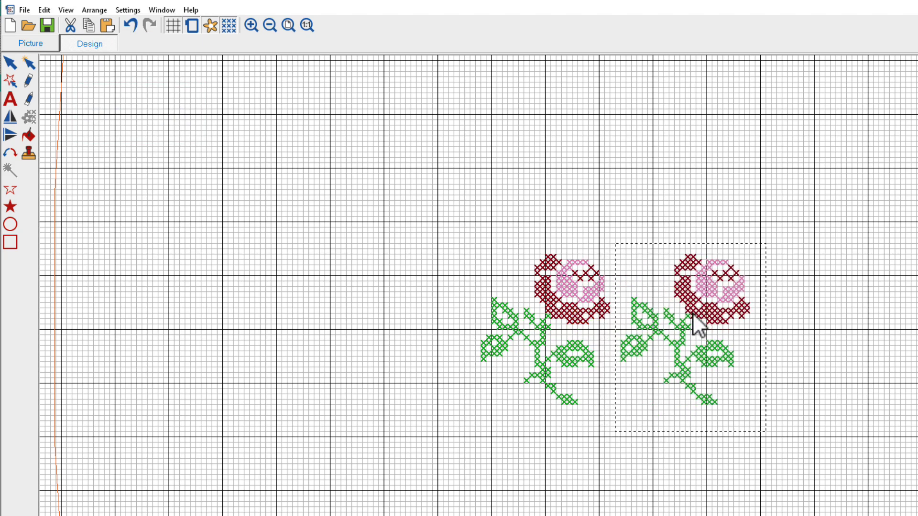
left_click(645, 430)
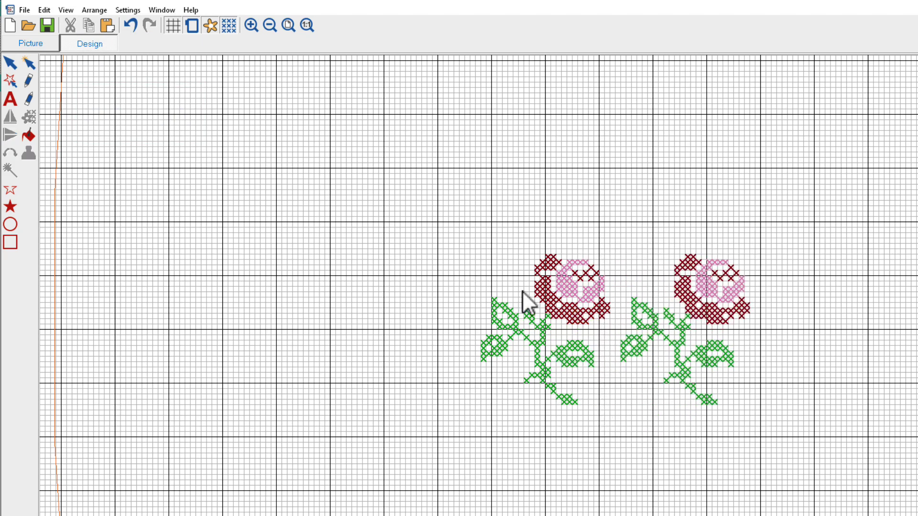
left_click_drag(456, 239, 716, 439)
left_click_drag(771, 428, 770, 427)
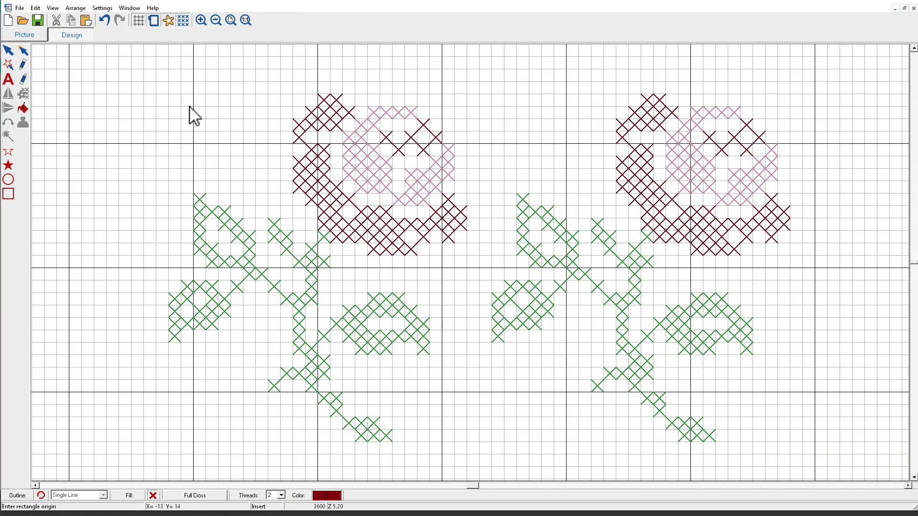
- Recolour the right rose's dark red crosses to orange thread C15
left_click(20, 49)
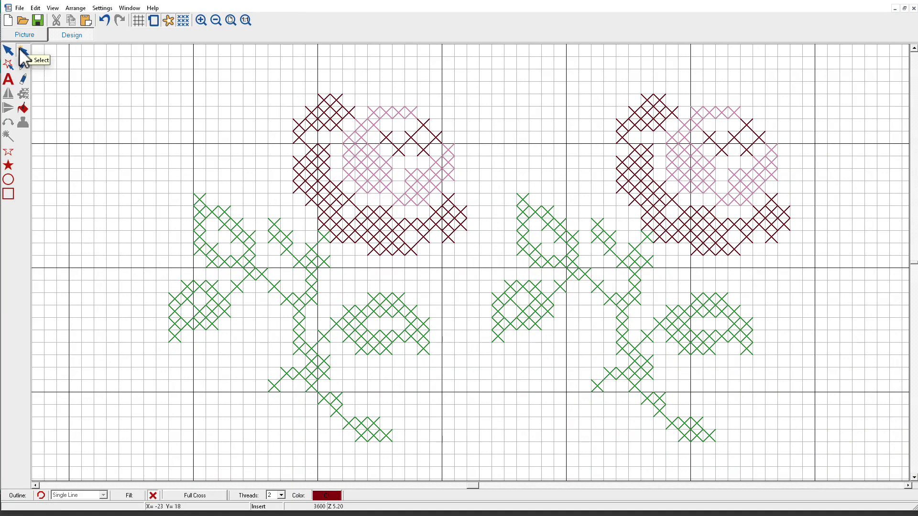
left_click(646, 125)
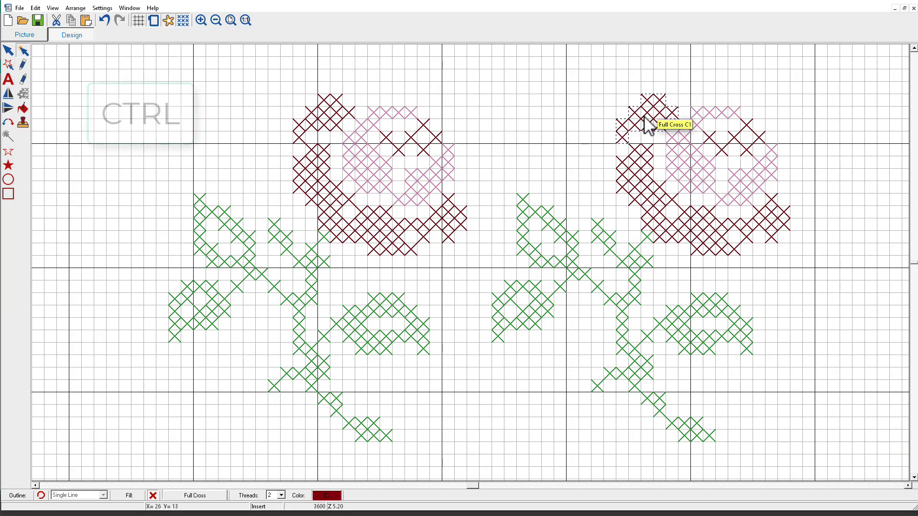
left_click(647, 193, "ctrl")
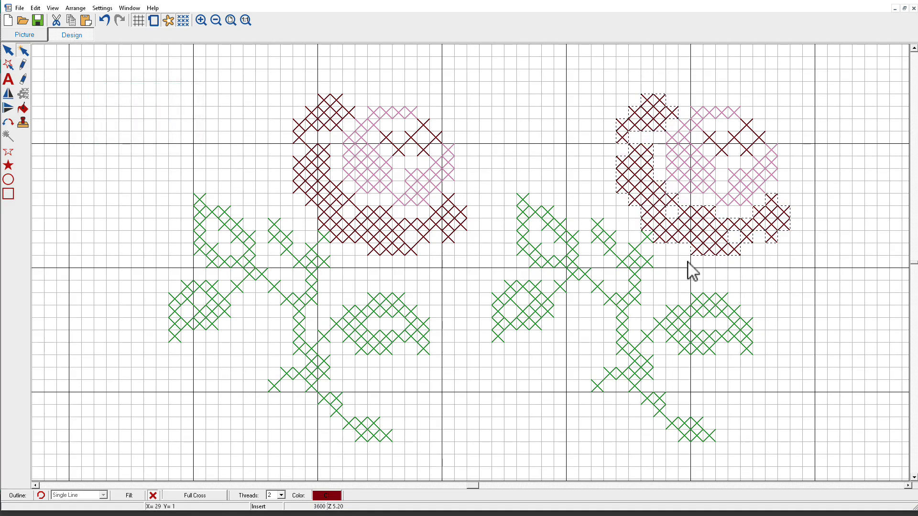
left_click(341, 489)
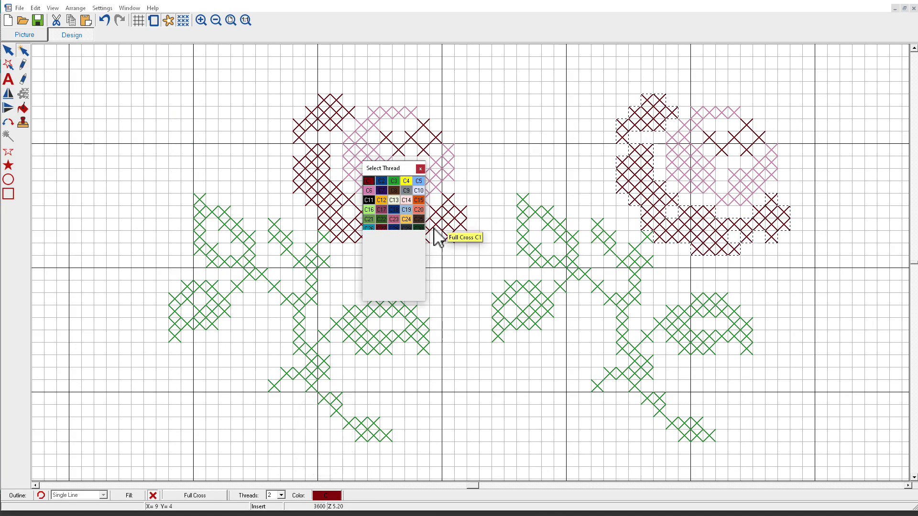
left_click(417, 201)
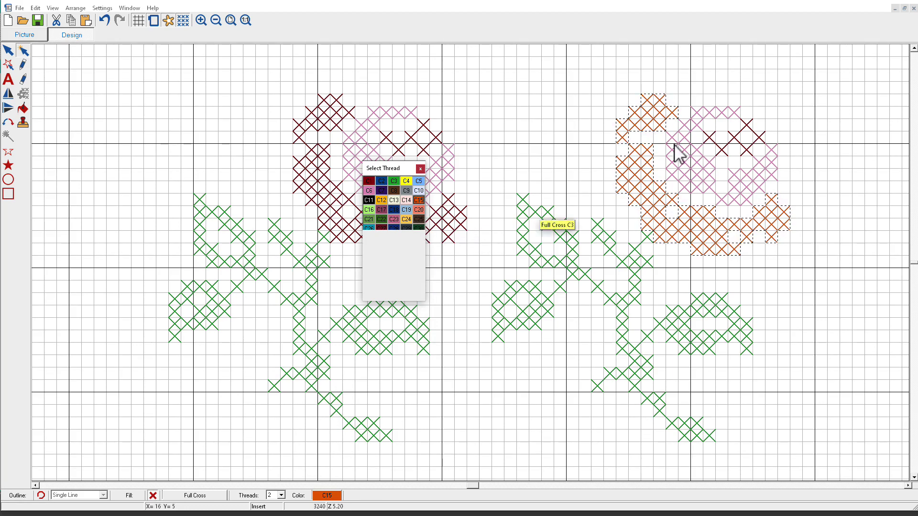
- Recolour the right rose's pink stitches to thread C24
left_click(713, 123)
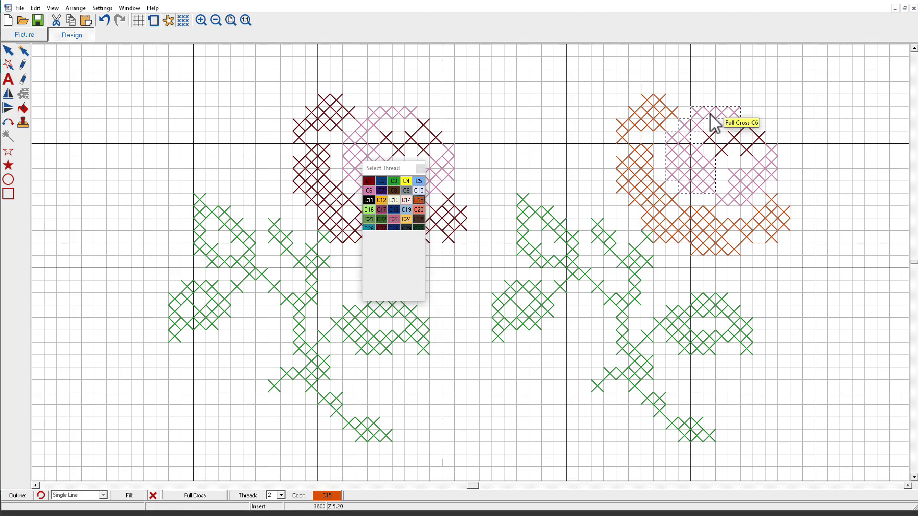
key("ctrl")
left_click(744, 196, "ctrl")
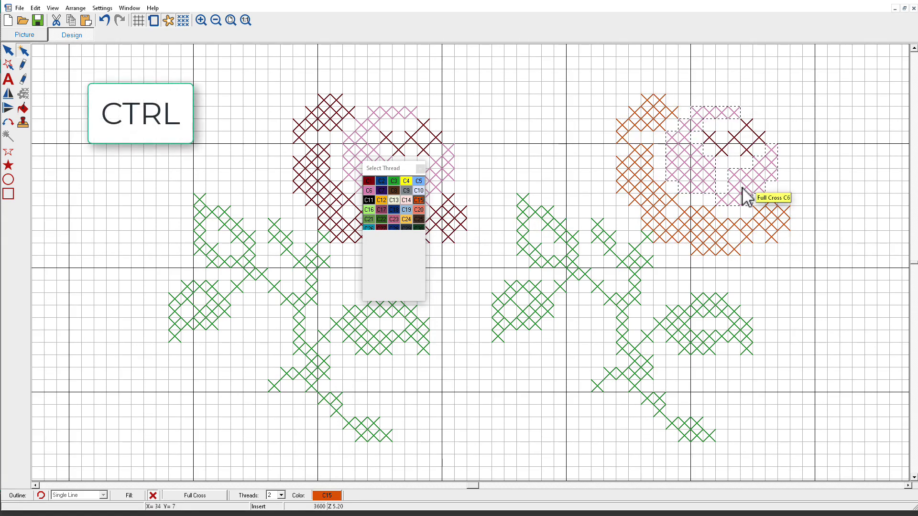
left_click(406, 219)
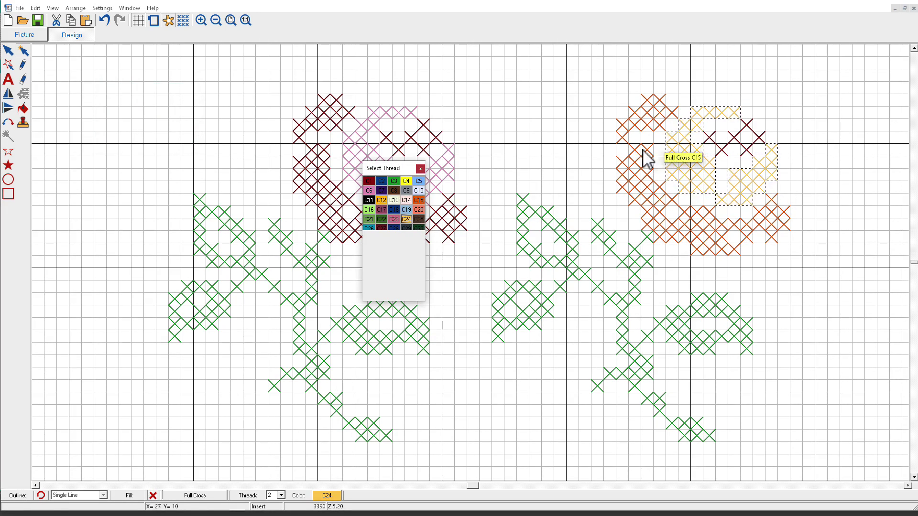
- Select the remaining dark crosses in the right rose's centre
left_click(710, 138)
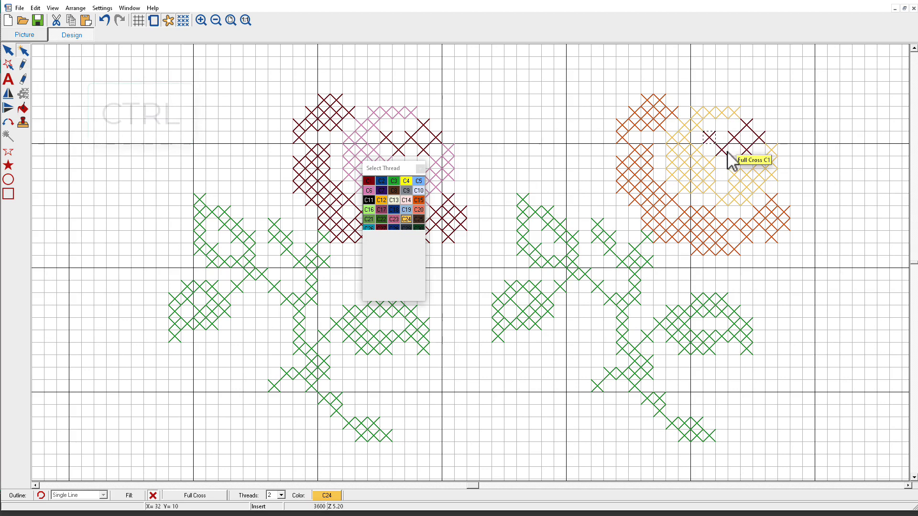
left_click(721, 150, "ctrl")
left_click(734, 137, "ctrl")
left_click(758, 138, "ctrl")
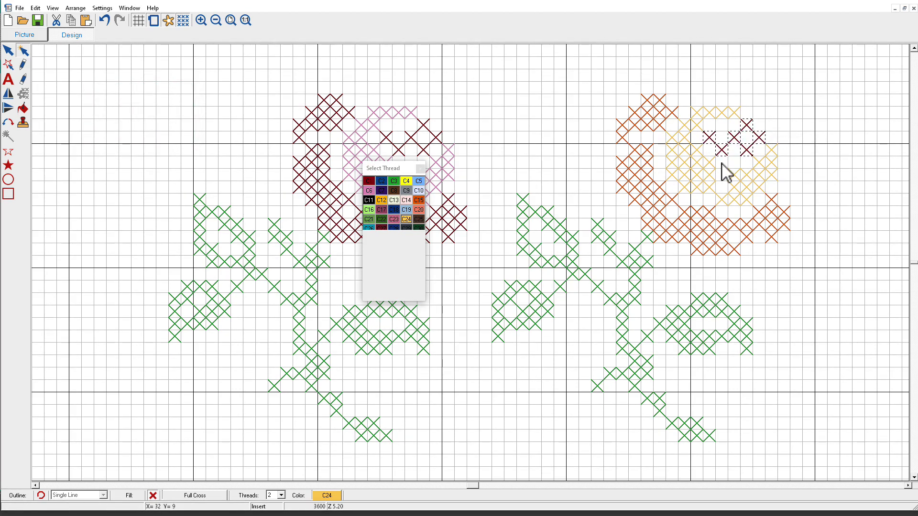
- Colour the selected centre crosses orange C15 and change them to Double Cross stitches
left_click(420, 201)
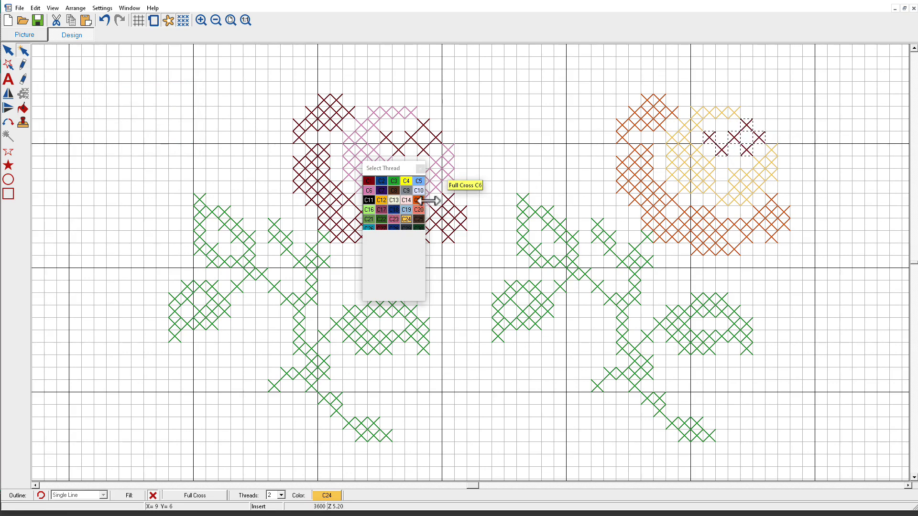
right_click(201, 500)
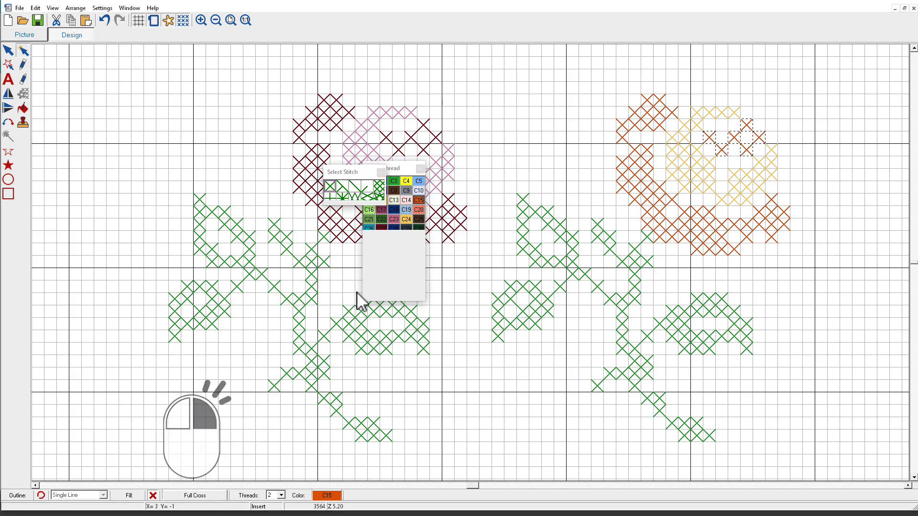
left_click_drag(383, 205, 395, 205)
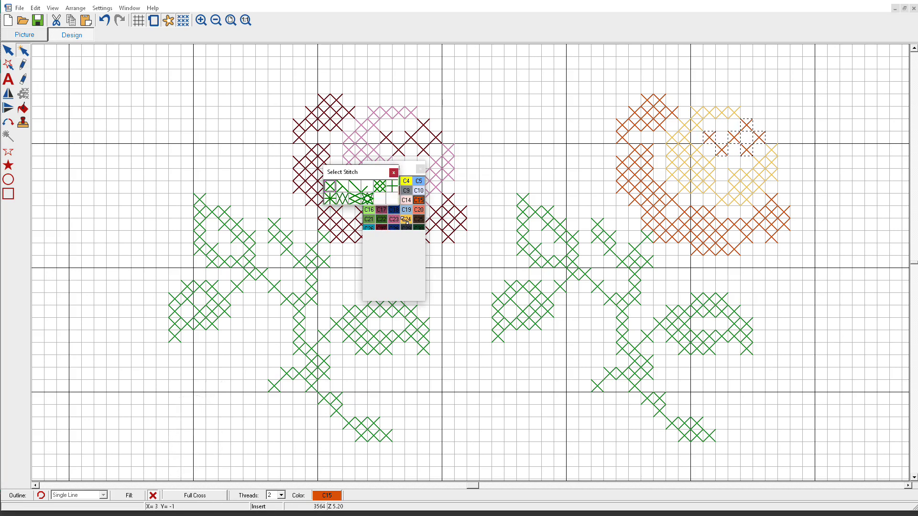
left_click(330, 198)
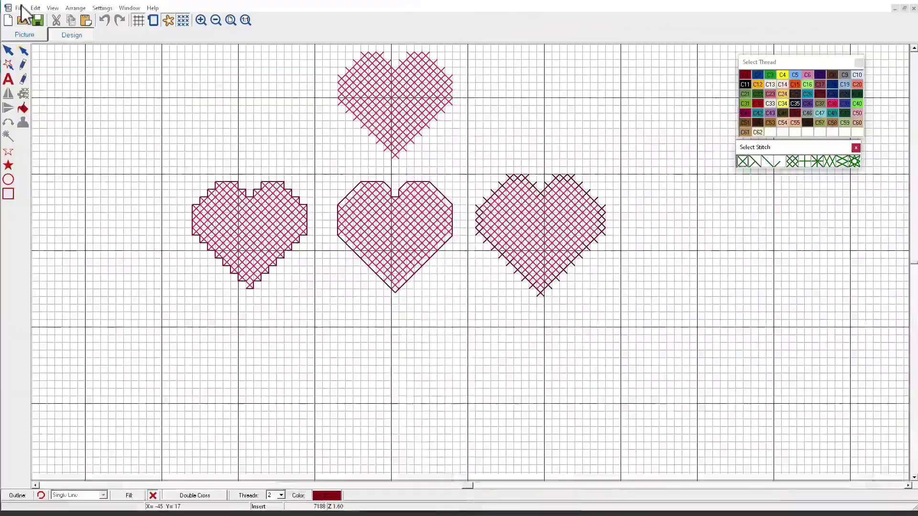
- Change the Crosses/Outlines editing toggles in the Edit menu
left_click(34, 8)
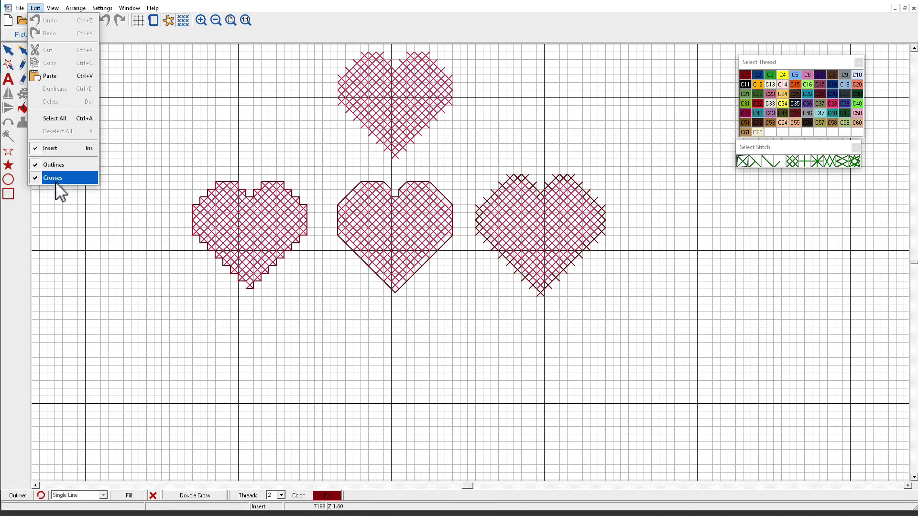
left_click(129, 112)
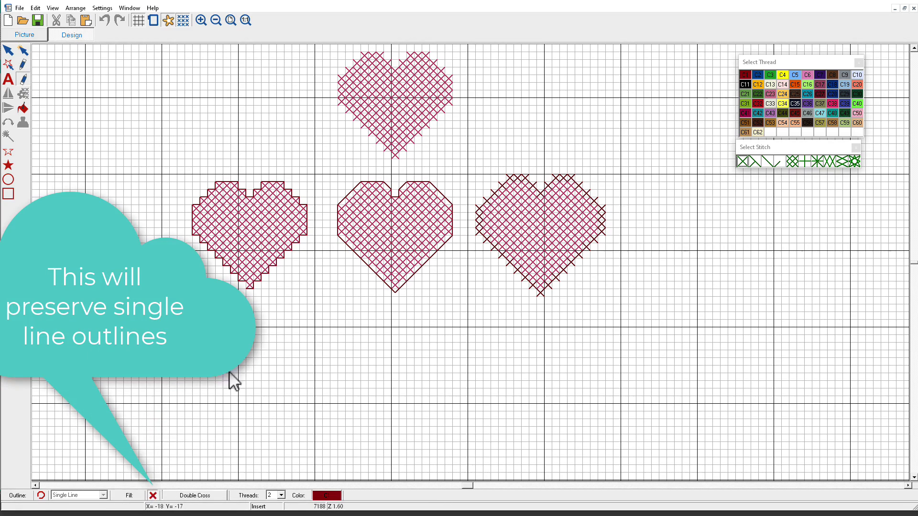
- Erase the left heart's upper-left crosses, left outline, and stitches along its bottom and lower edges
mouse_move(244, 186)
left_mouse_down()
mouse_move(190, 221)
mouse_move(232, 180)
mouse_move(192, 222)
mouse_move(257, 180)
mouse_move(182, 245)
mouse_move(215, 216)
mouse_move(186, 231)
mouse_move(202, 235)
mouse_move(242, 198)
mouse_move(214, 240)
mouse_move(260, 205)
left_mouse_up()
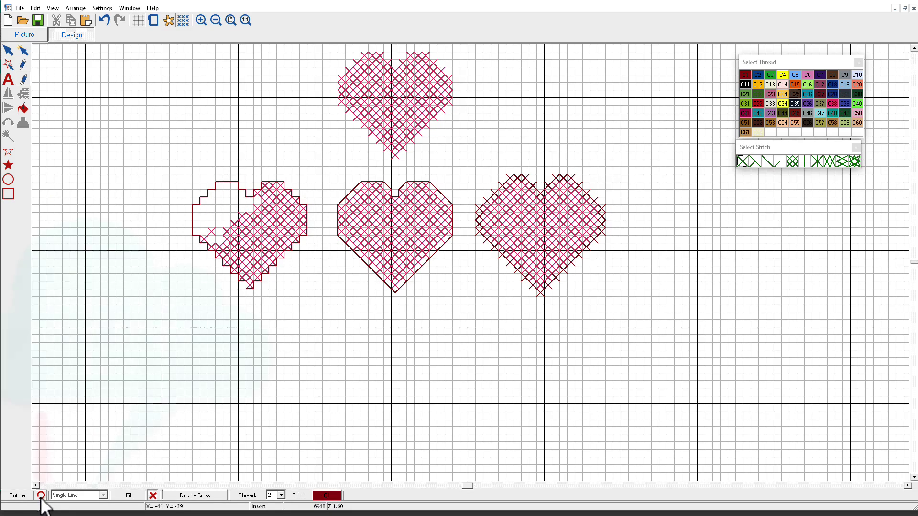
mouse_move(192, 203)
left_mouse_down()
mouse_move(208, 189)
mouse_move(193, 224)
mouse_move(193, 215)
mouse_move(198, 238)
mouse_move(201, 208)
mouse_move(217, 180)
mouse_move(217, 187)
mouse_move(242, 194)
left_mouse_up()
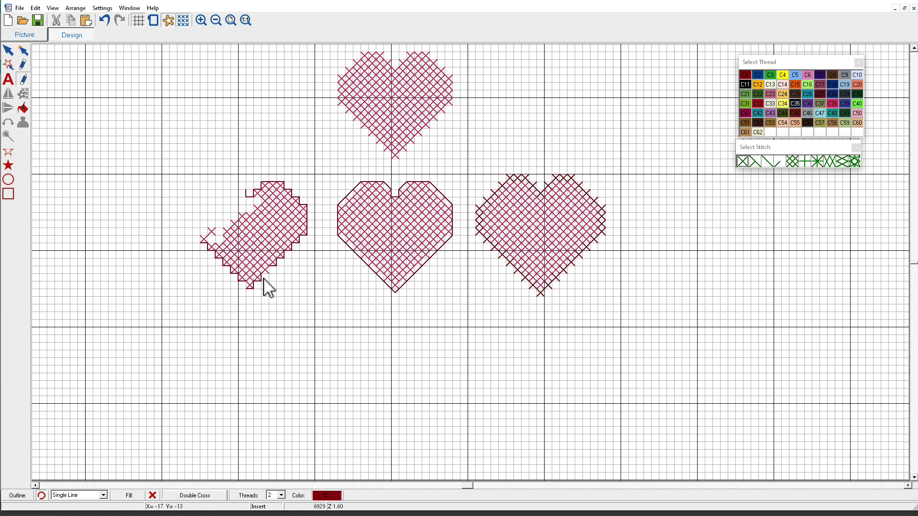
left_click(237, 276)
left_click_drag(226, 267, 213, 281)
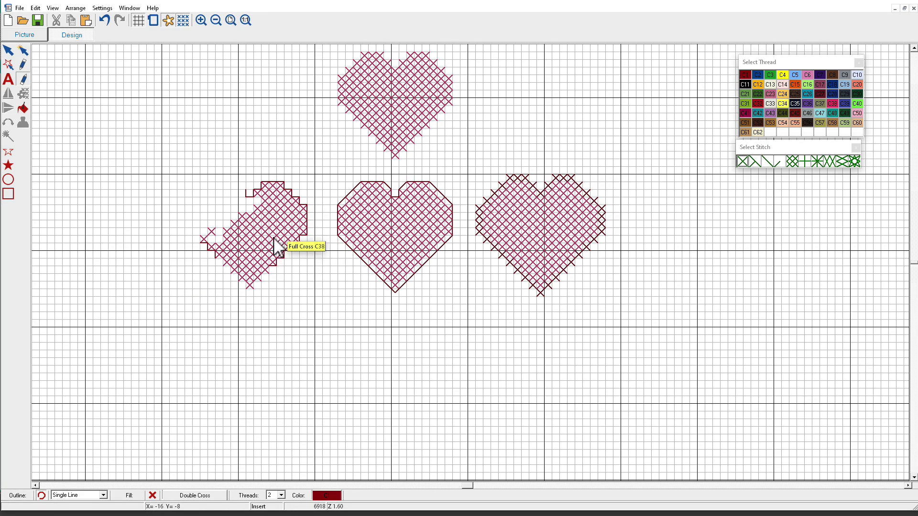
left_click(280, 255)
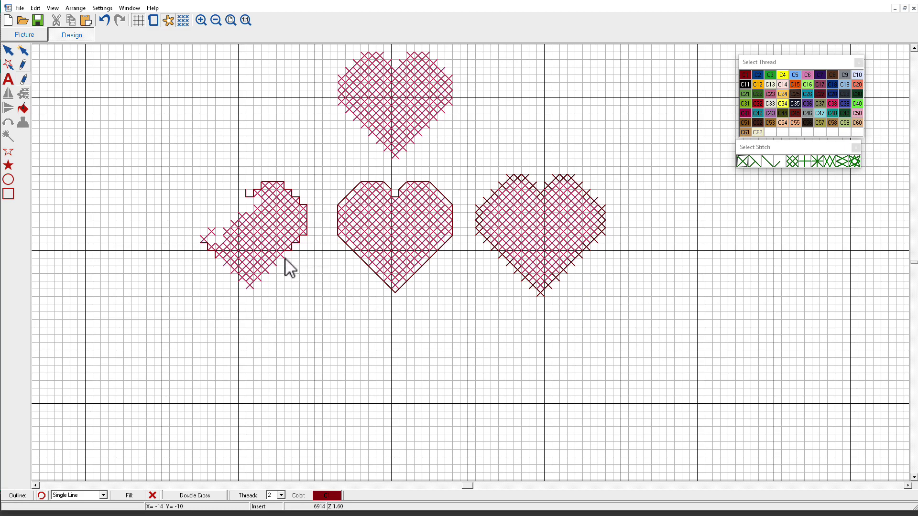
left_click(285, 258)
- Delete the box-selected partial left heart's stitches, then the middle heart
left_click_drag(162, 158, 278, 330)
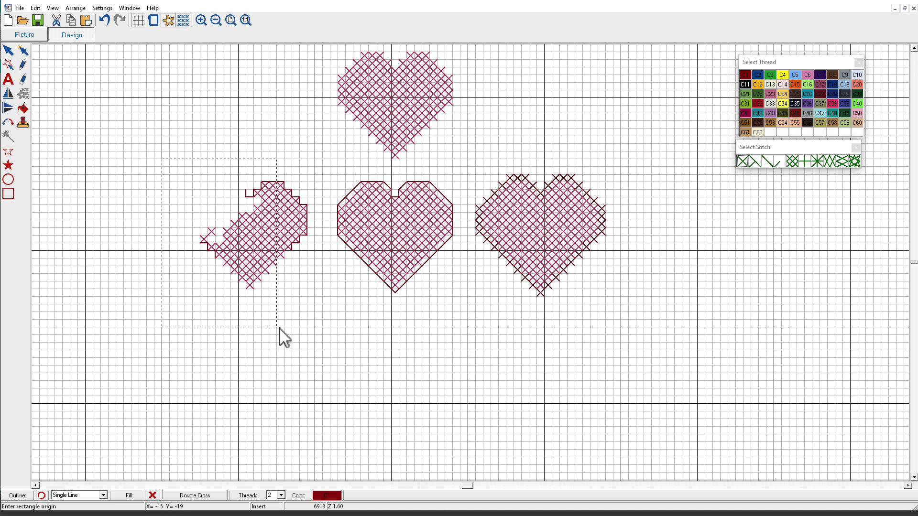
key("Delete")
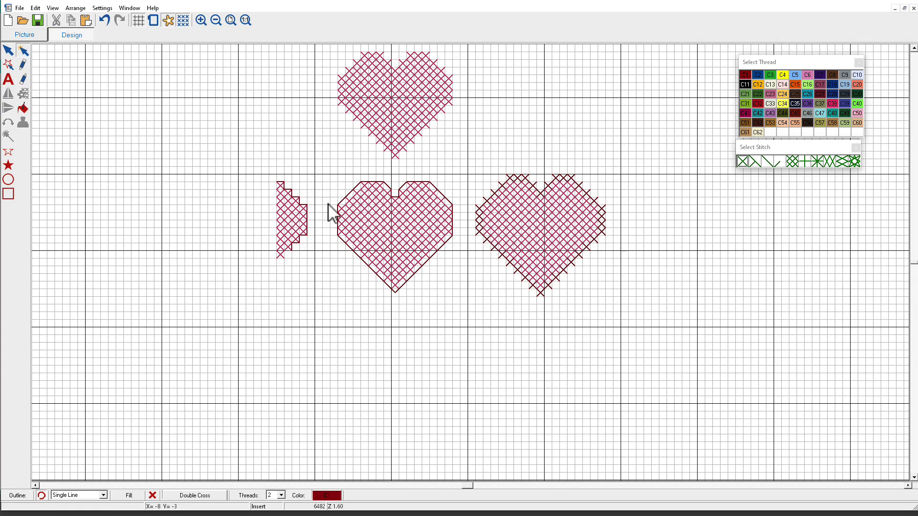
left_click(365, 208)
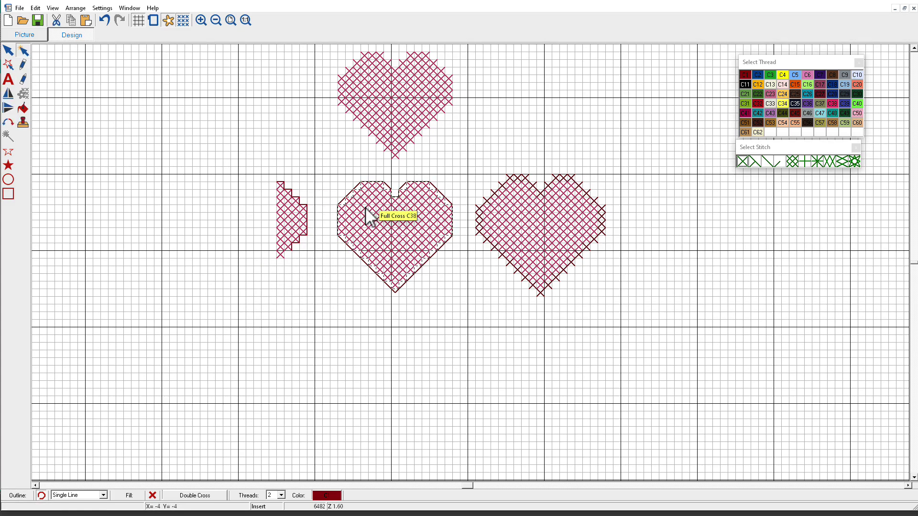
key("Delete")
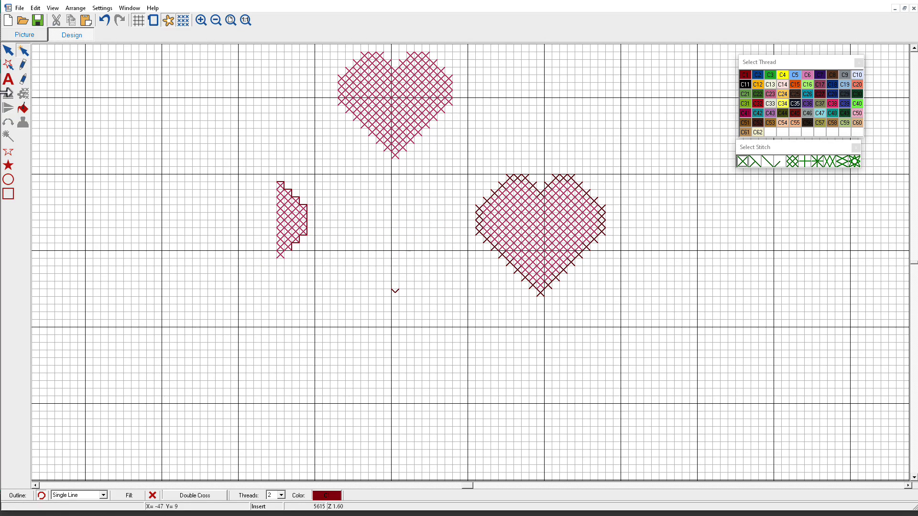